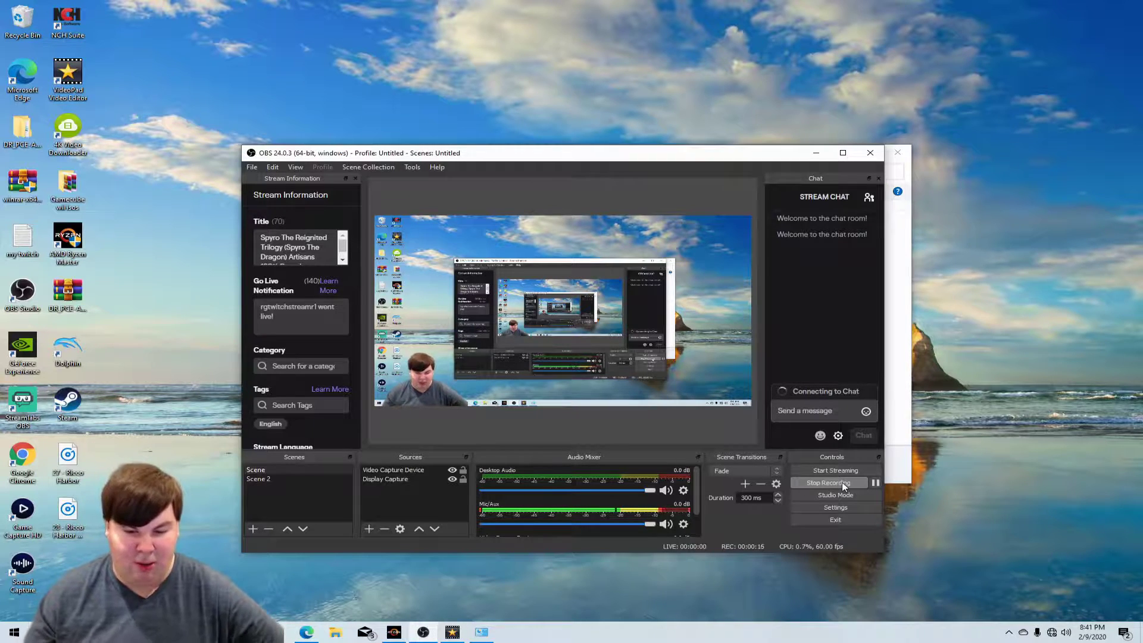
# Step: Clear the open windows off the desktop and open the Bluetooth Personal Area Network devices
pyautogui.click(819, 154)
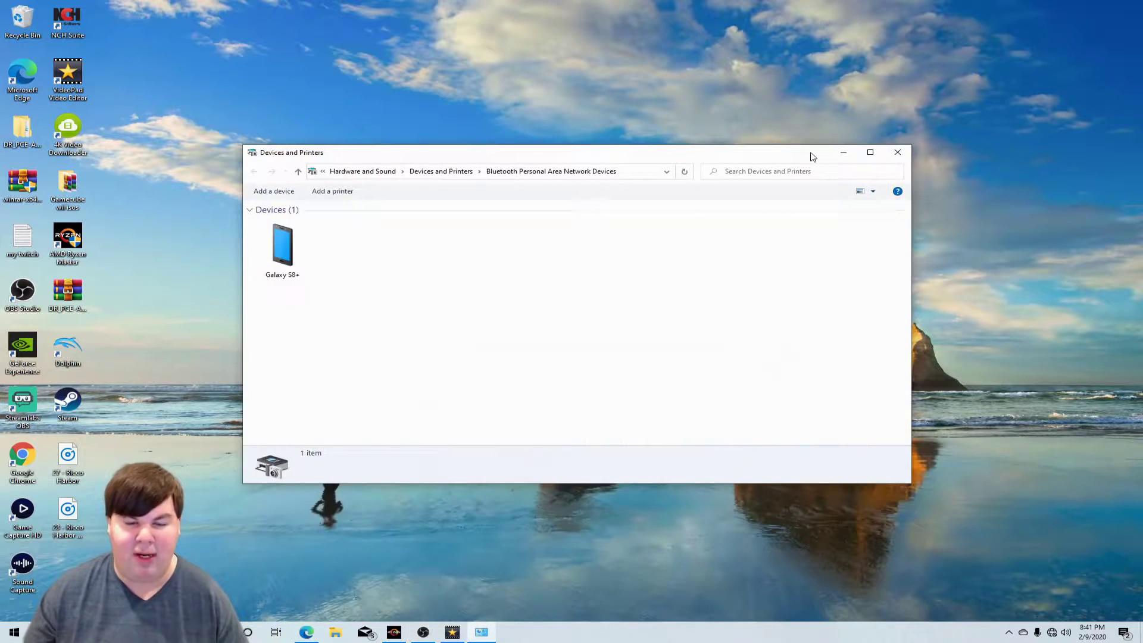
pyautogui.click(897, 152)
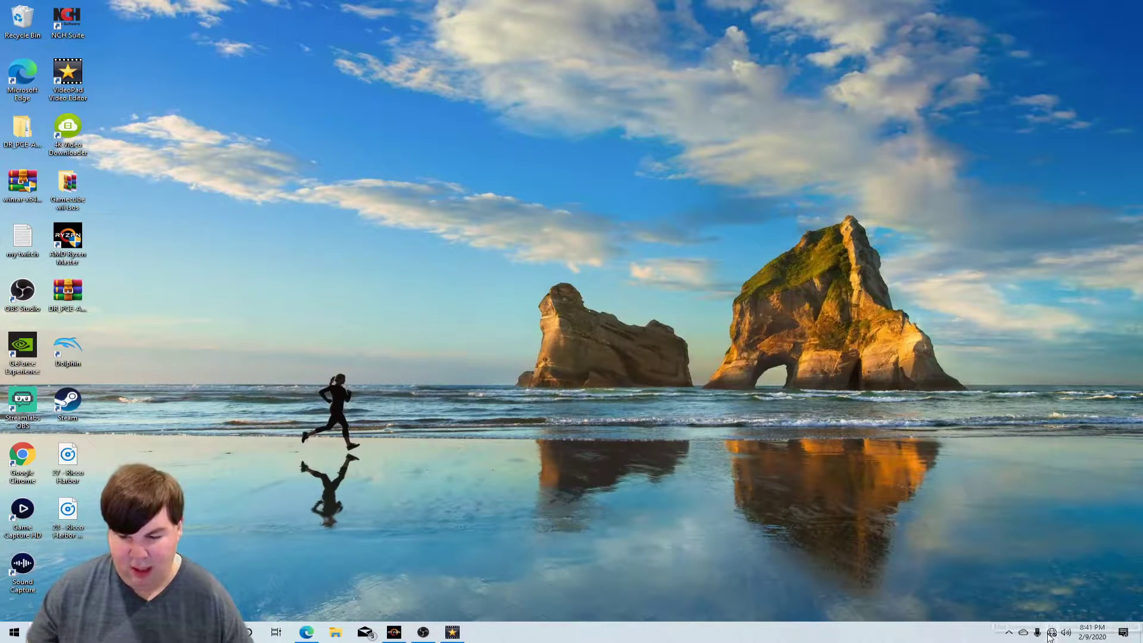
pyautogui.click(1008, 632)
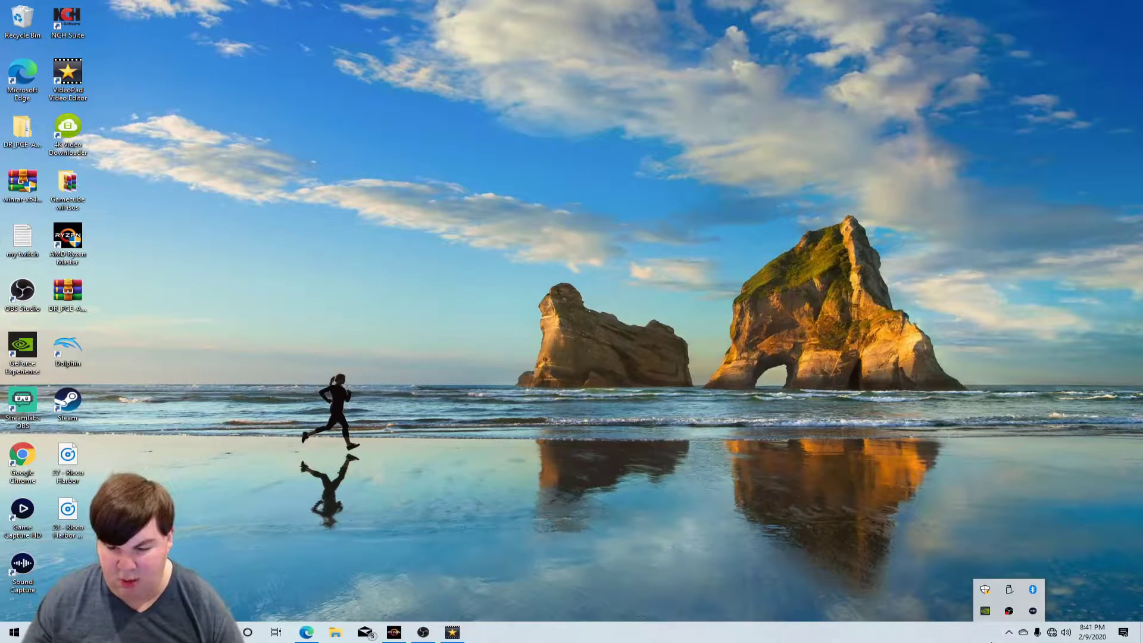
pyautogui.rightClick(1033, 591)
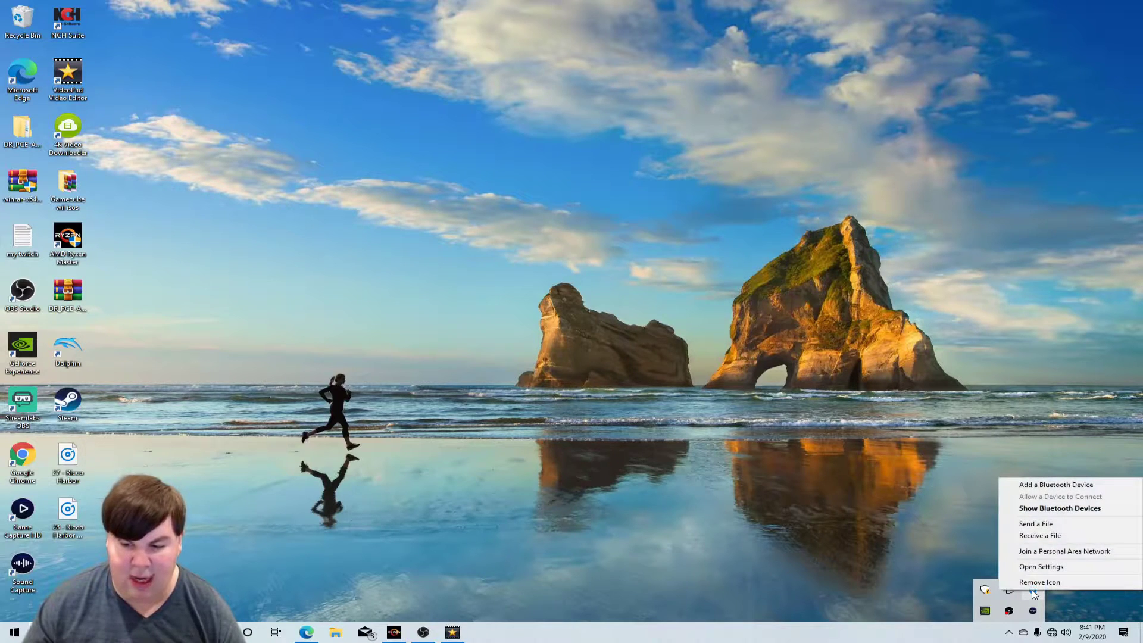
pyautogui.click(1072, 552)
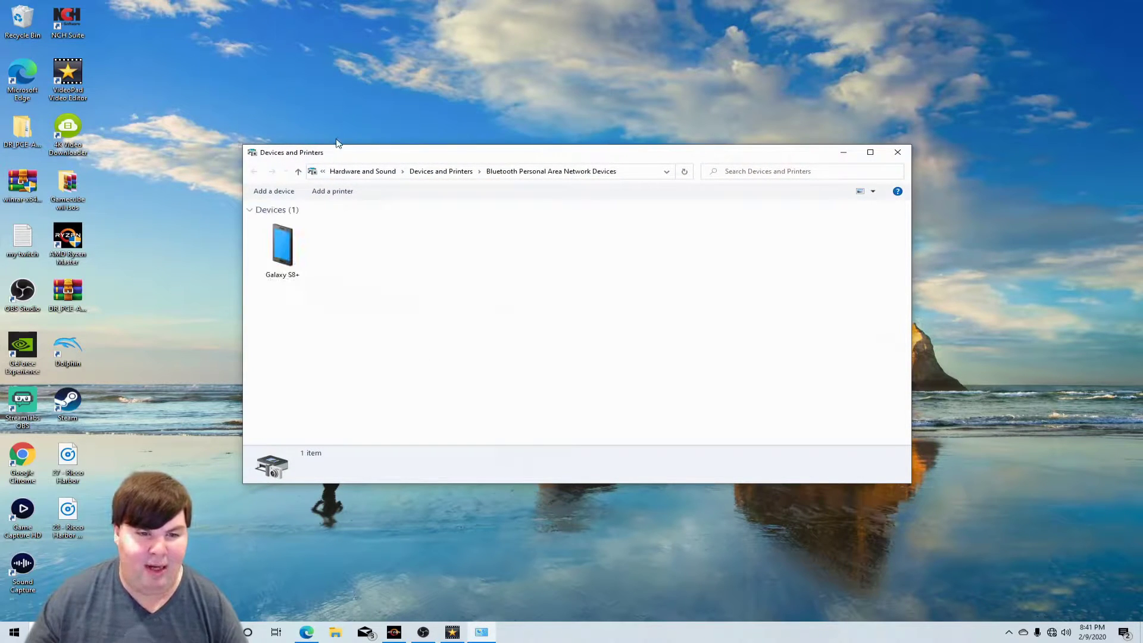
# Step: Add the discovered Bluetooth input device to the PC with the passcode left blank, and close Devices and Printers
pyautogui.click(282, 195)
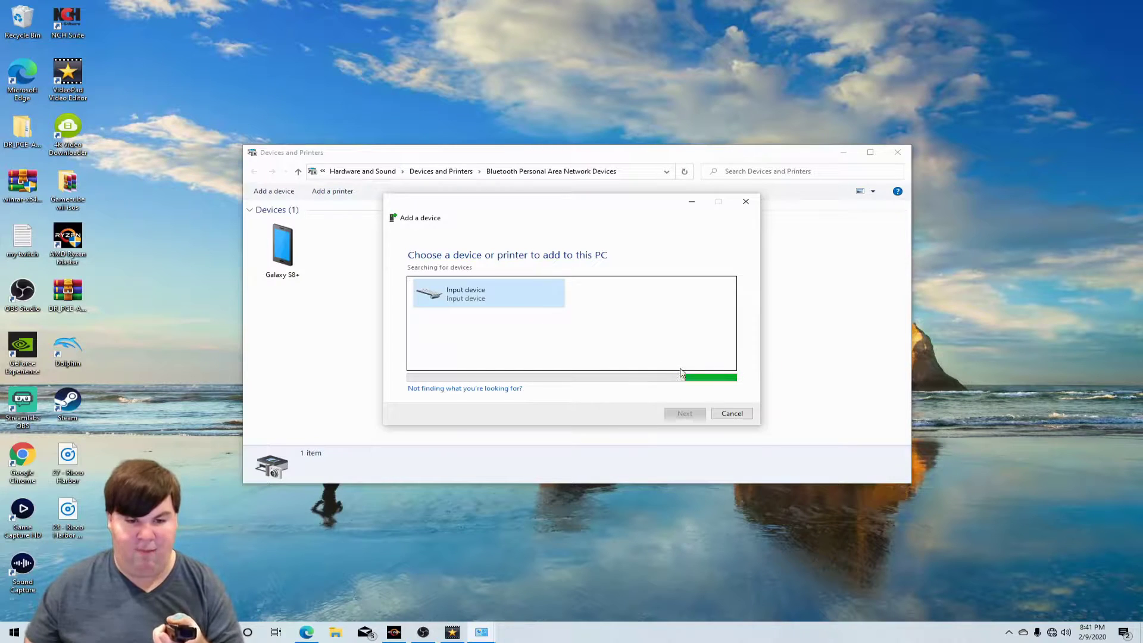
pyautogui.click(478, 297)
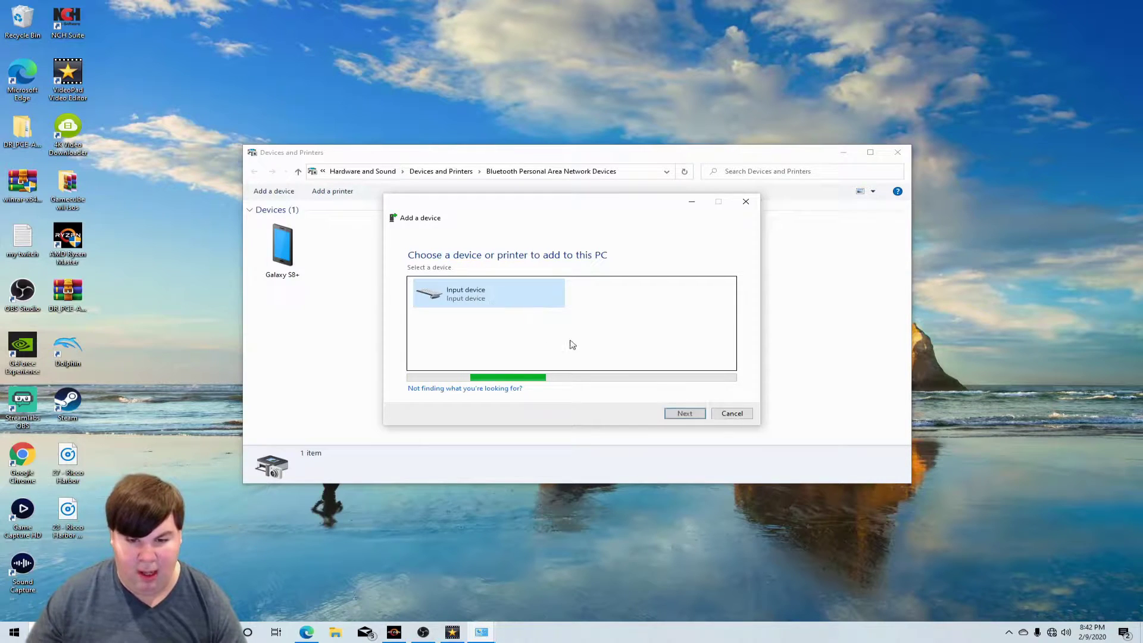
pyautogui.click(683, 413)
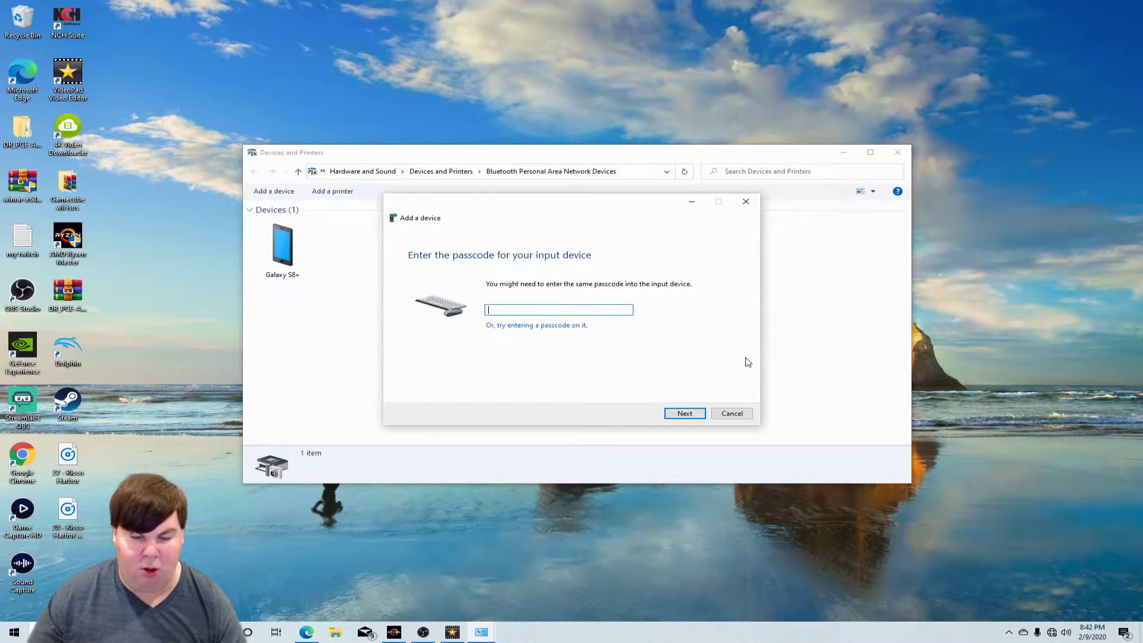
pyautogui.click(685, 413)
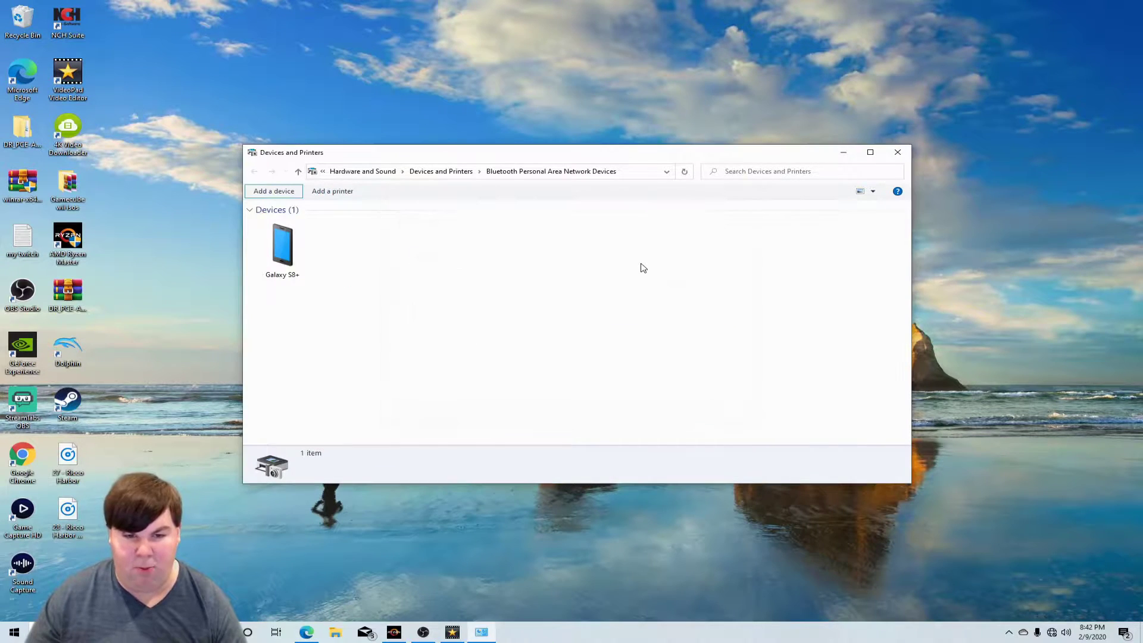
pyautogui.click(898, 154)
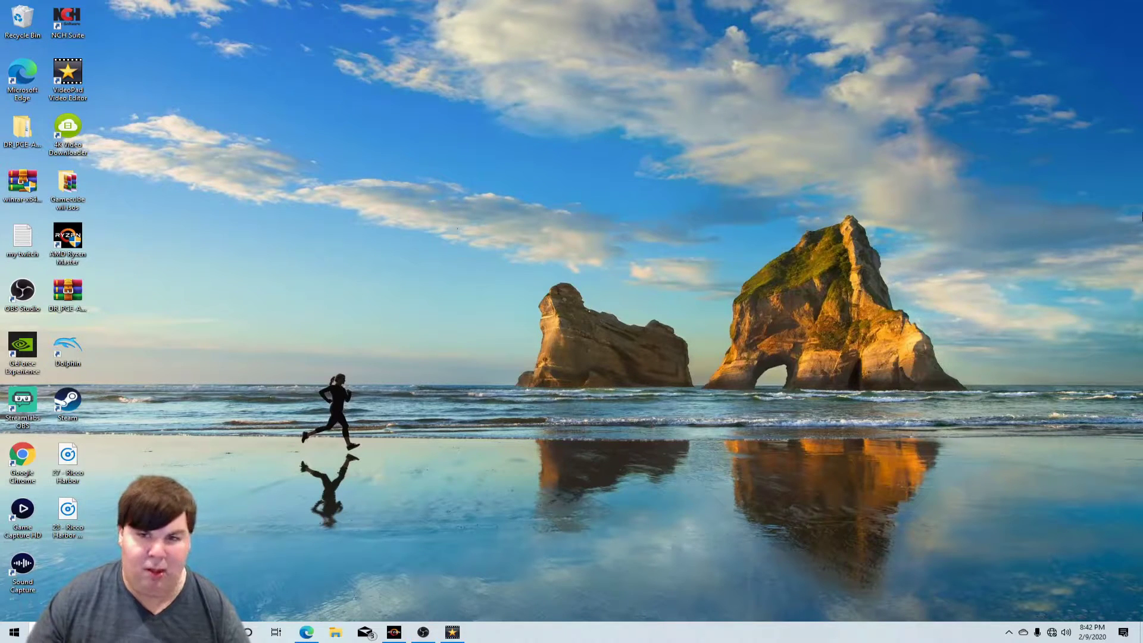
# Step: Launch Dolphin from the desktop and open its controller configuration
pyautogui.doubleClick(68, 347)
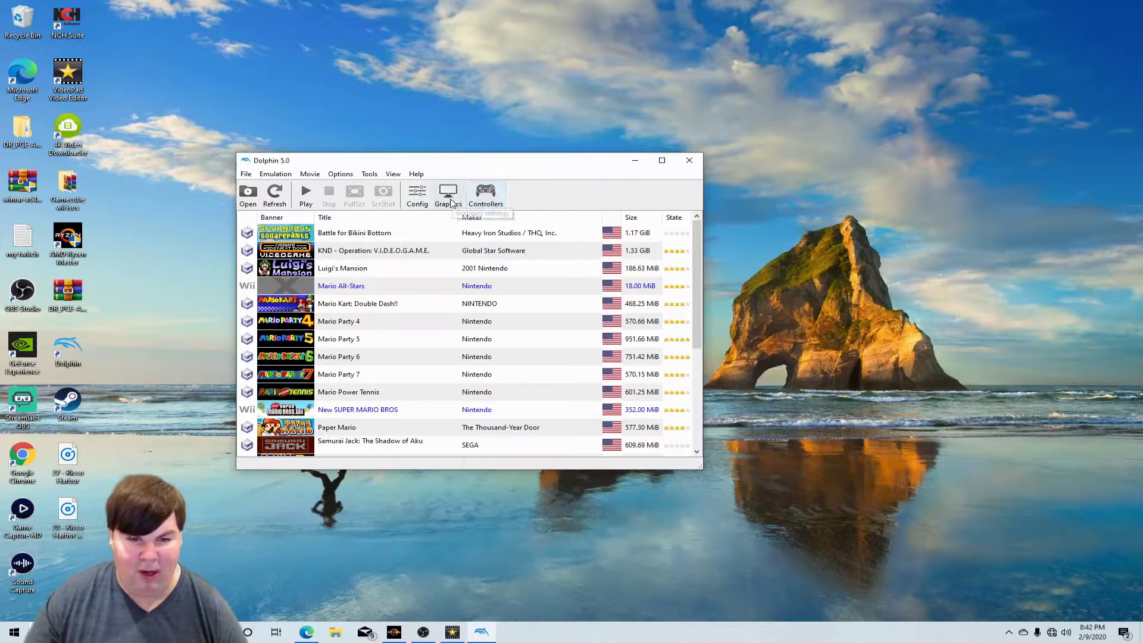
pyautogui.click(492, 197)
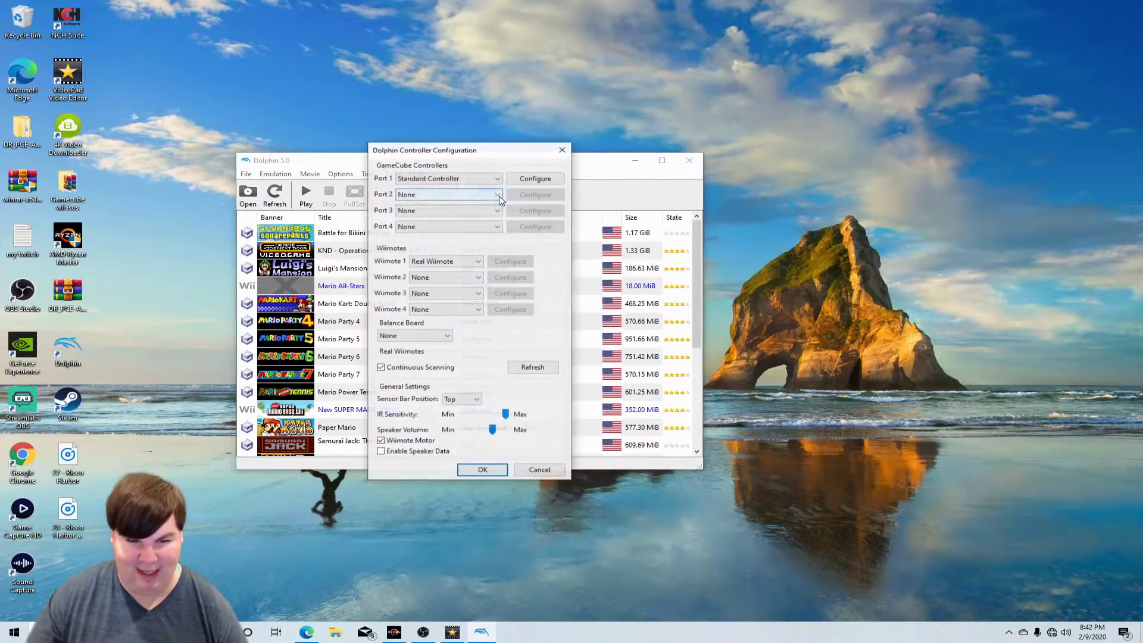
pyautogui.click(562, 150)
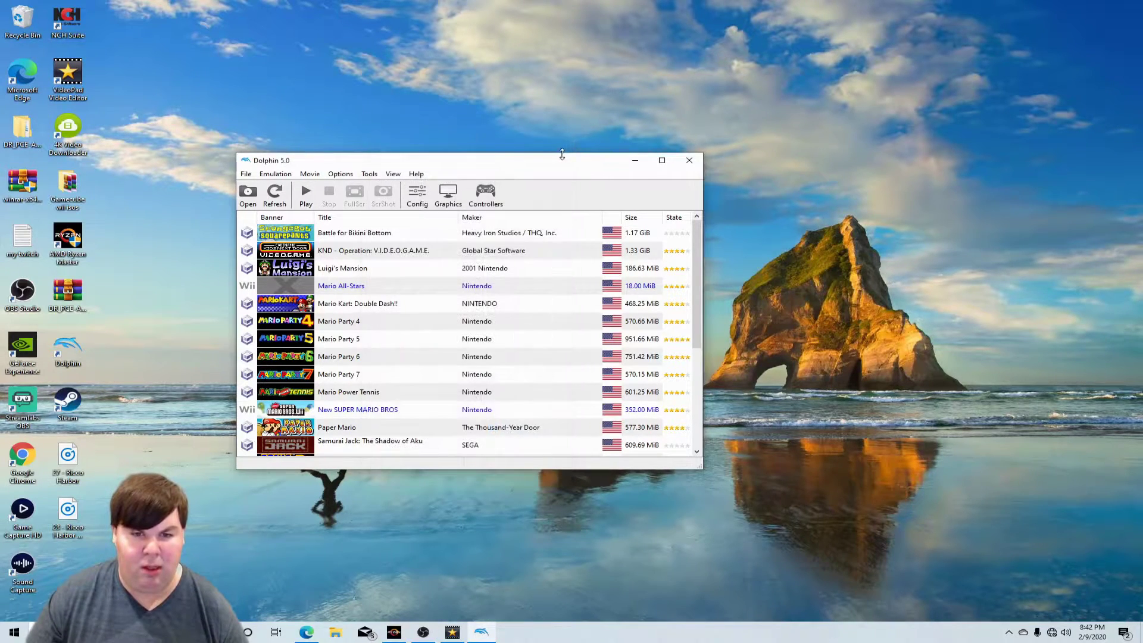
pyautogui.click(484, 194)
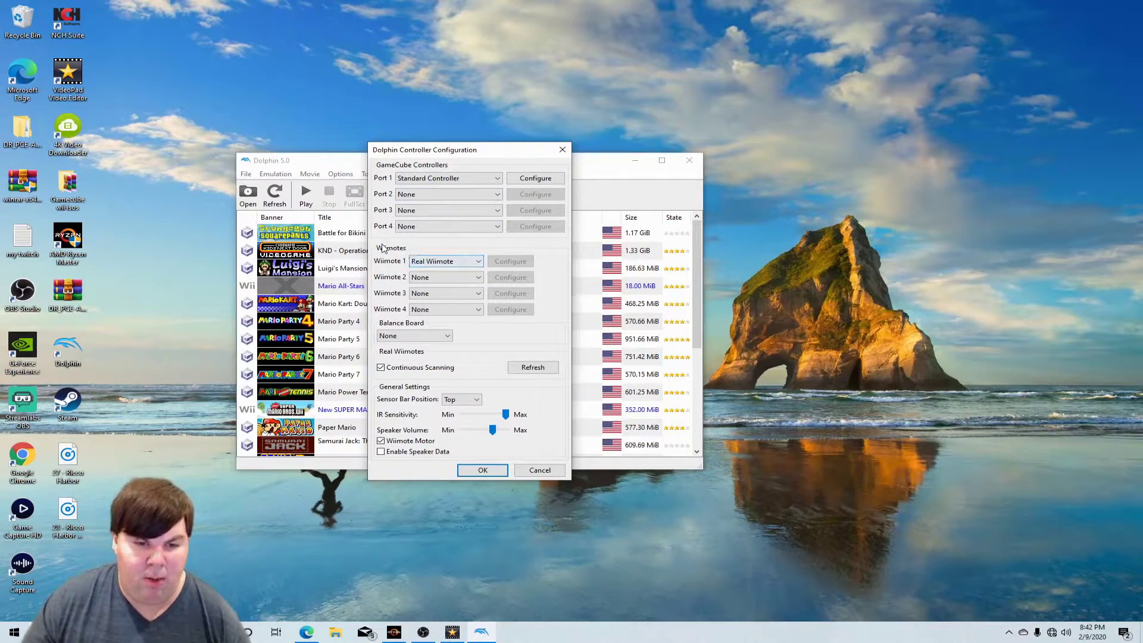
# Step: Set Wiimote 1 to Real Wiimote, refresh the real Wiimotes and accept the controller configuration
pyautogui.click(433, 262)
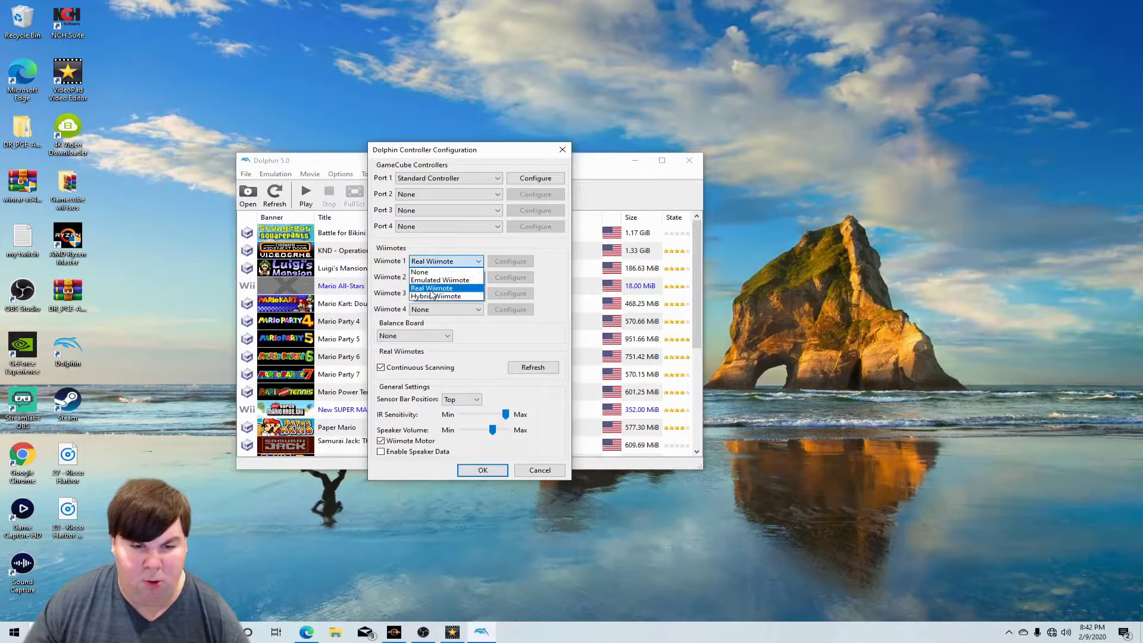
pyautogui.click(431, 289)
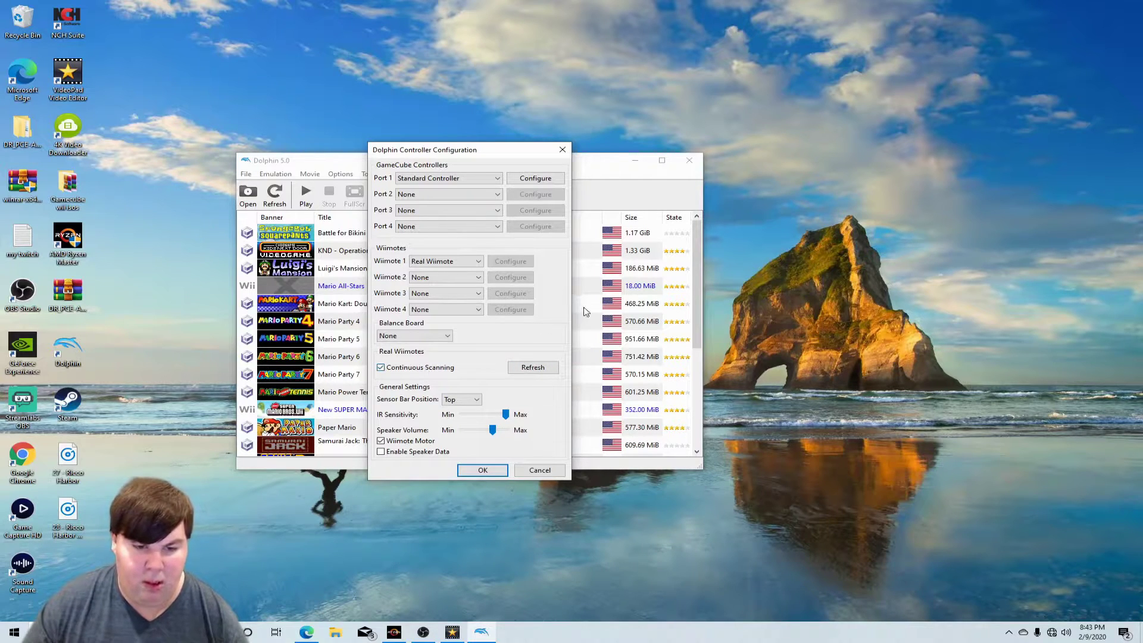
pyautogui.click(519, 369)
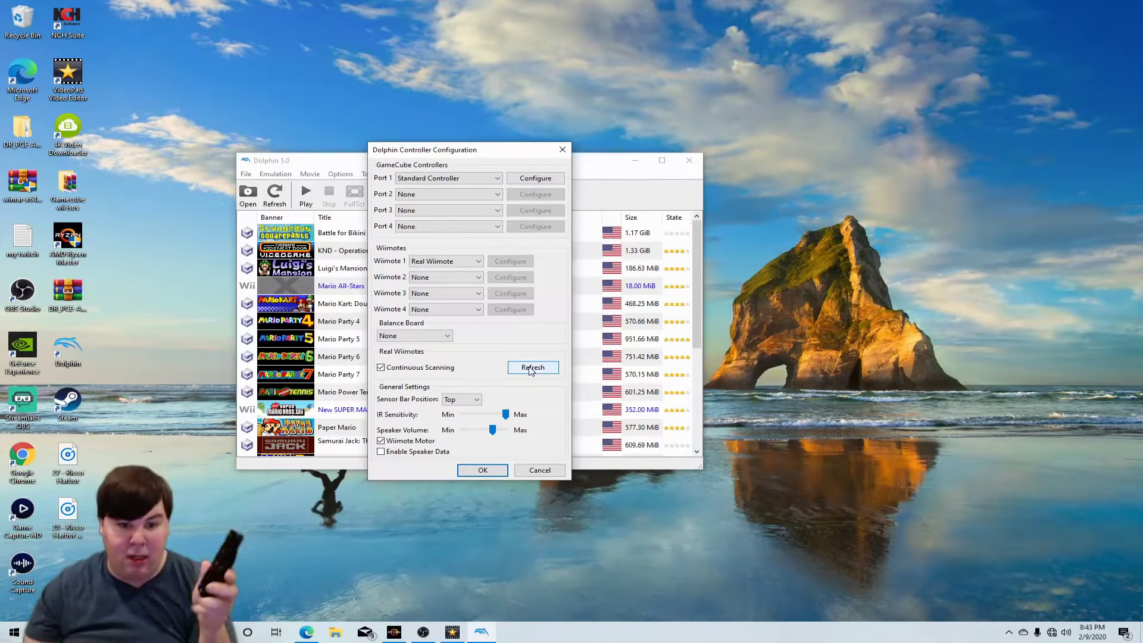
pyautogui.click(482, 470)
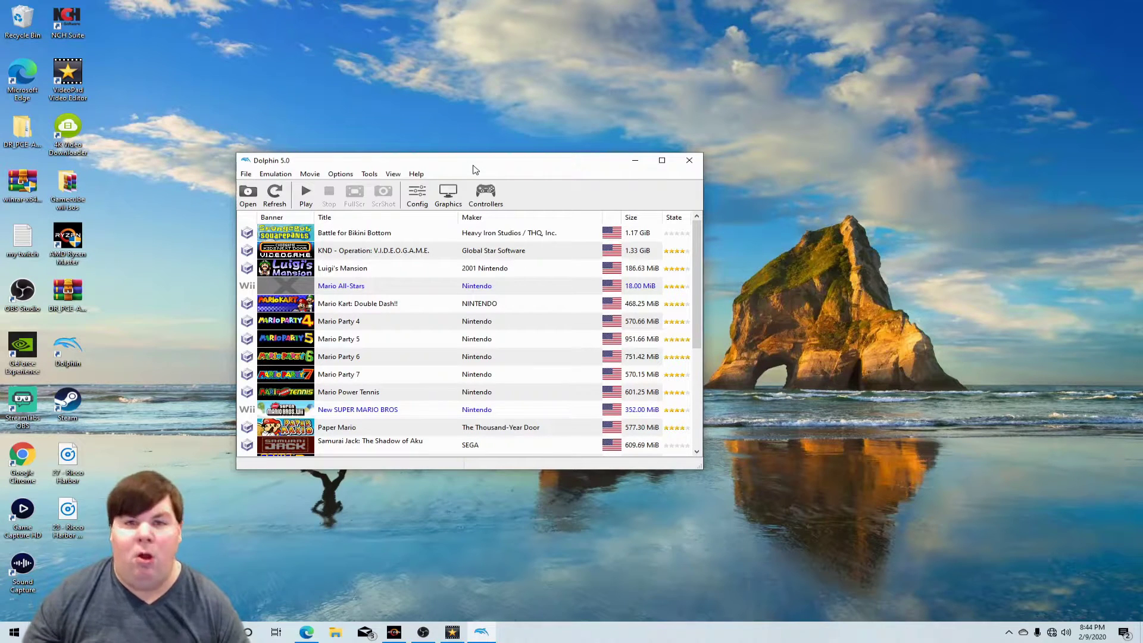
# Step: Start New SUPER MARIO BROS from the game list and maximize the game window
pyautogui.click(357, 412)
pyautogui.doubleClick(356, 411)
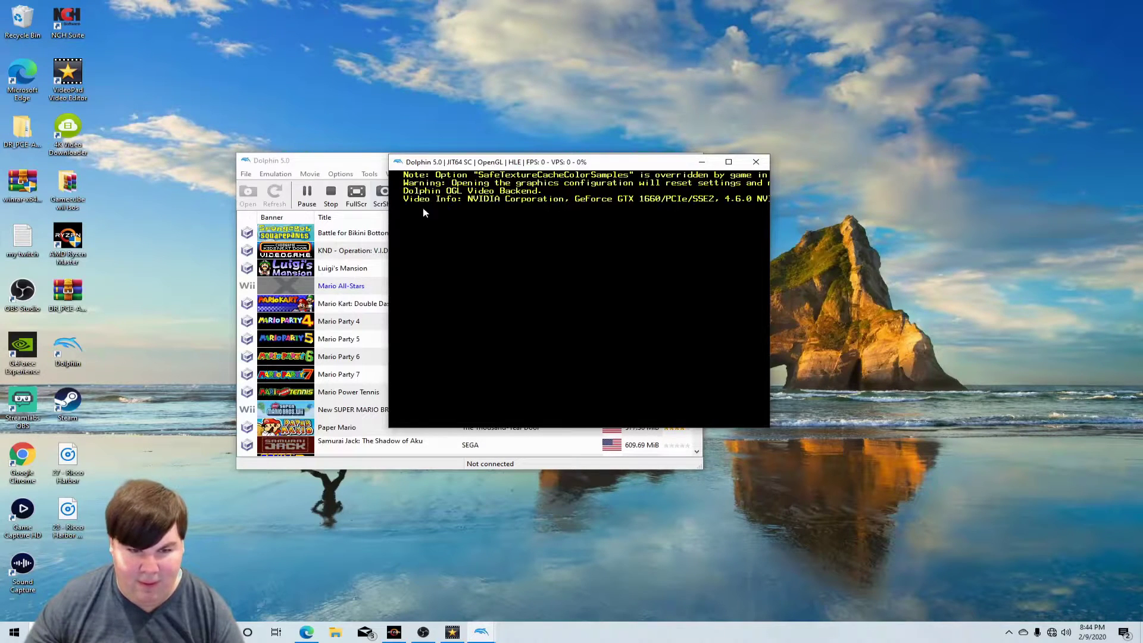
pyautogui.click(728, 161)
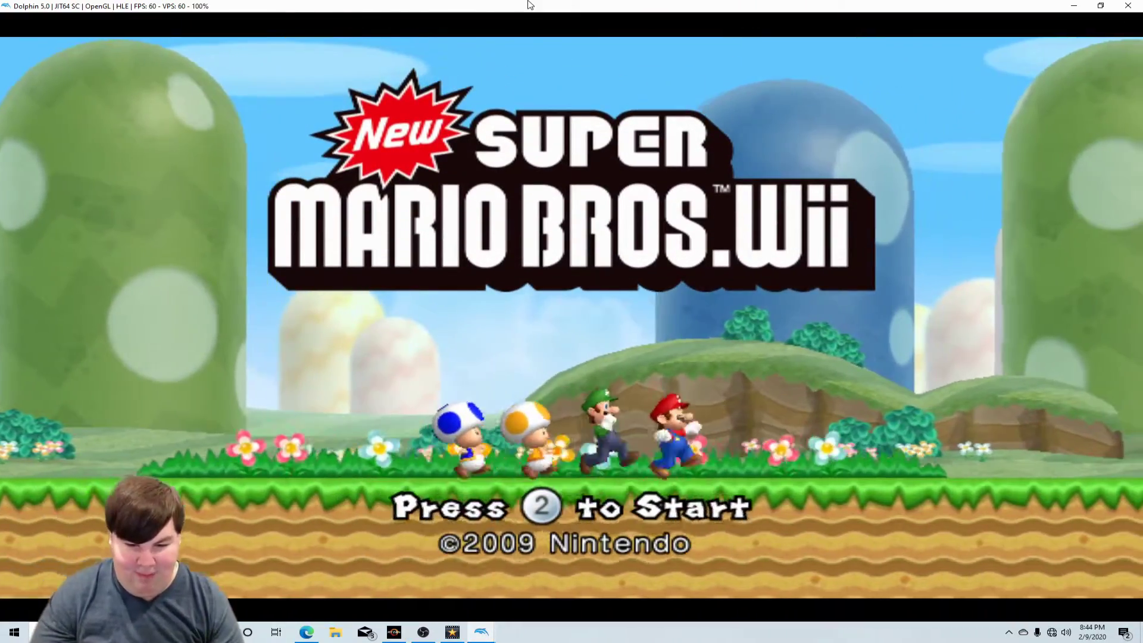
# Step: Start playing from the title screen using save file 1 with one player
pyautogui.press('2')
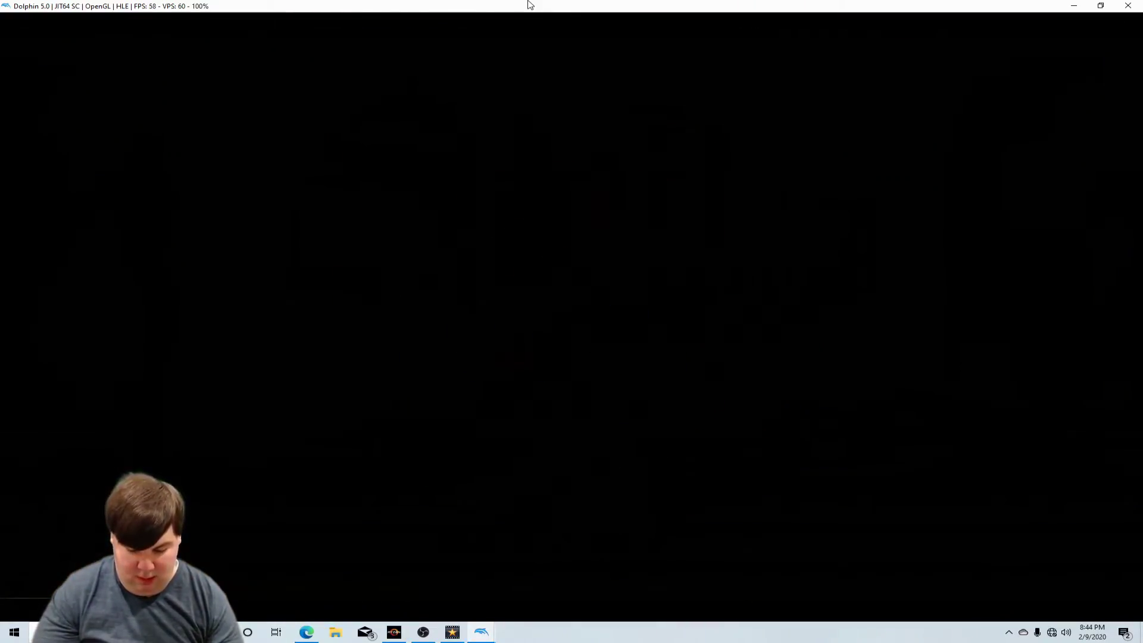
pyautogui.press('Right')
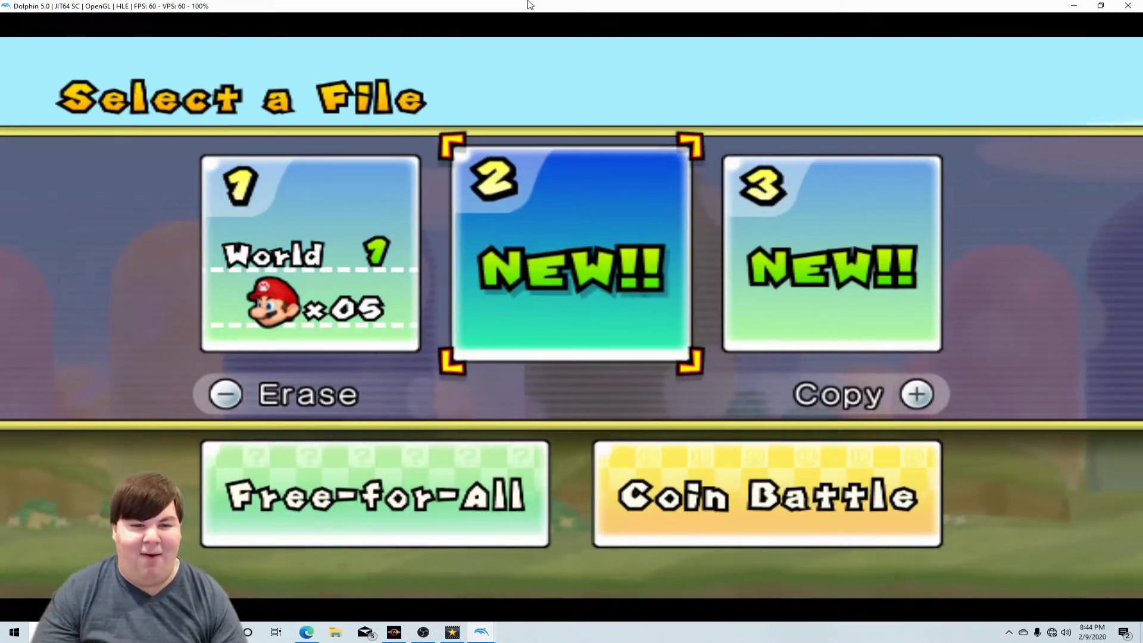
pyautogui.press('Left')
pyautogui.press('2')
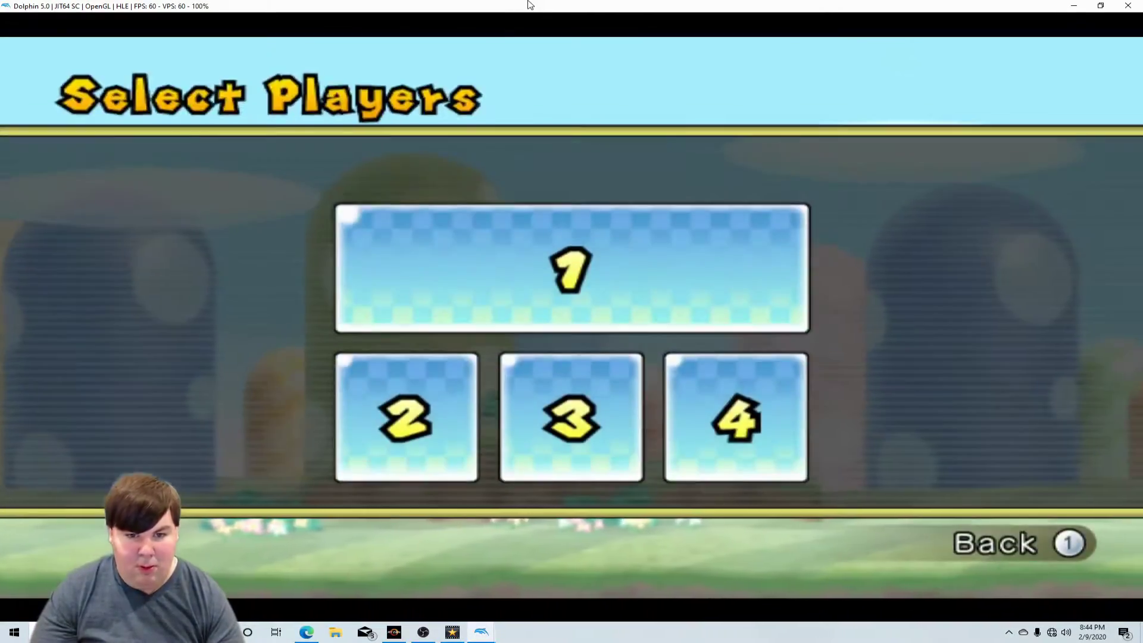
pyautogui.press('2')
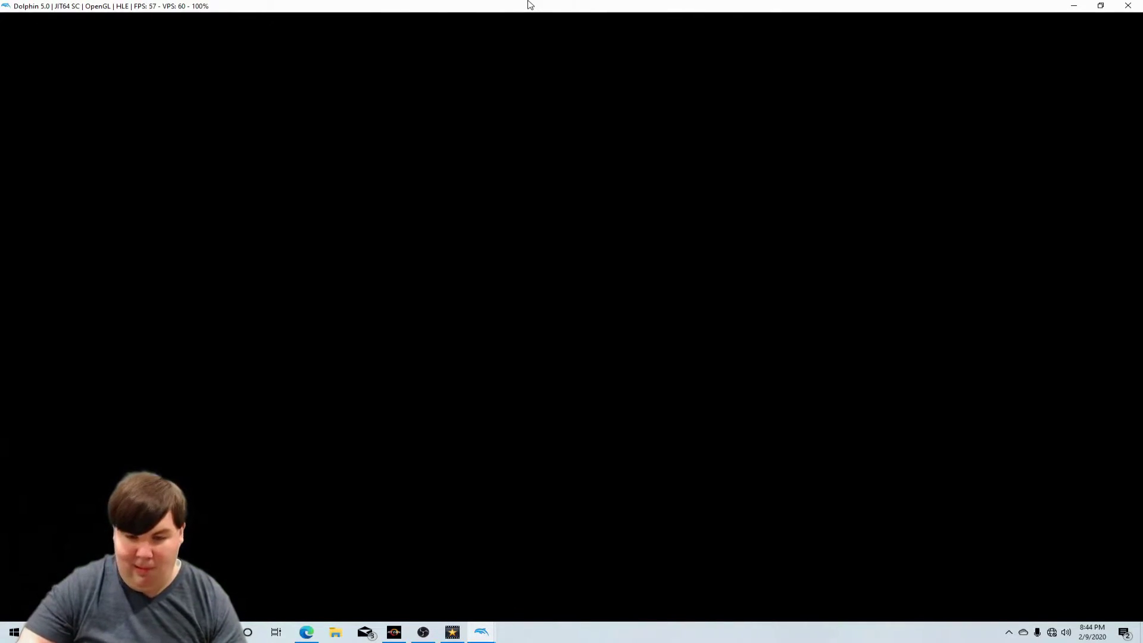
# Step: Mute the system sound and enter level 1-1 on the world map
pyautogui.press('XF86AudioLowerVolume')
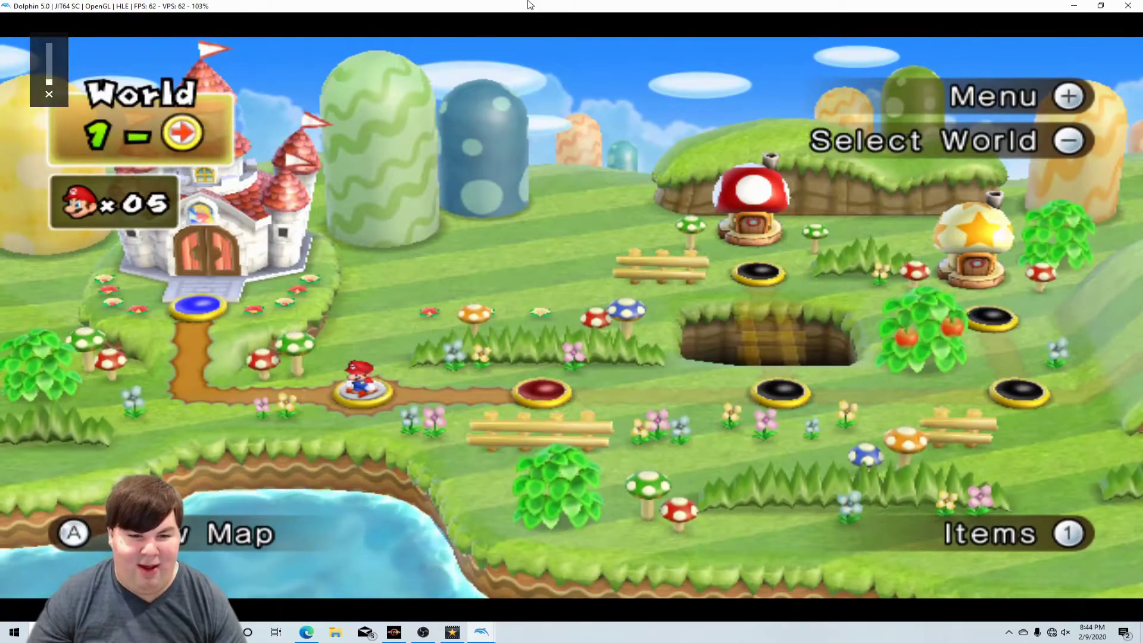
pyautogui.press('Right')
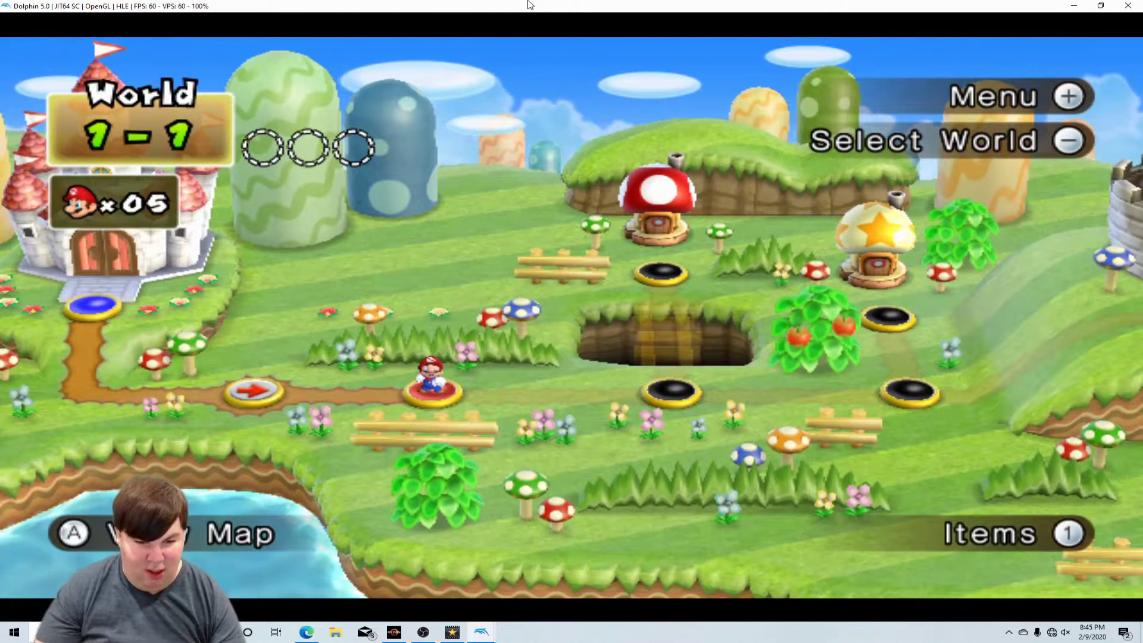
pyautogui.press('2')
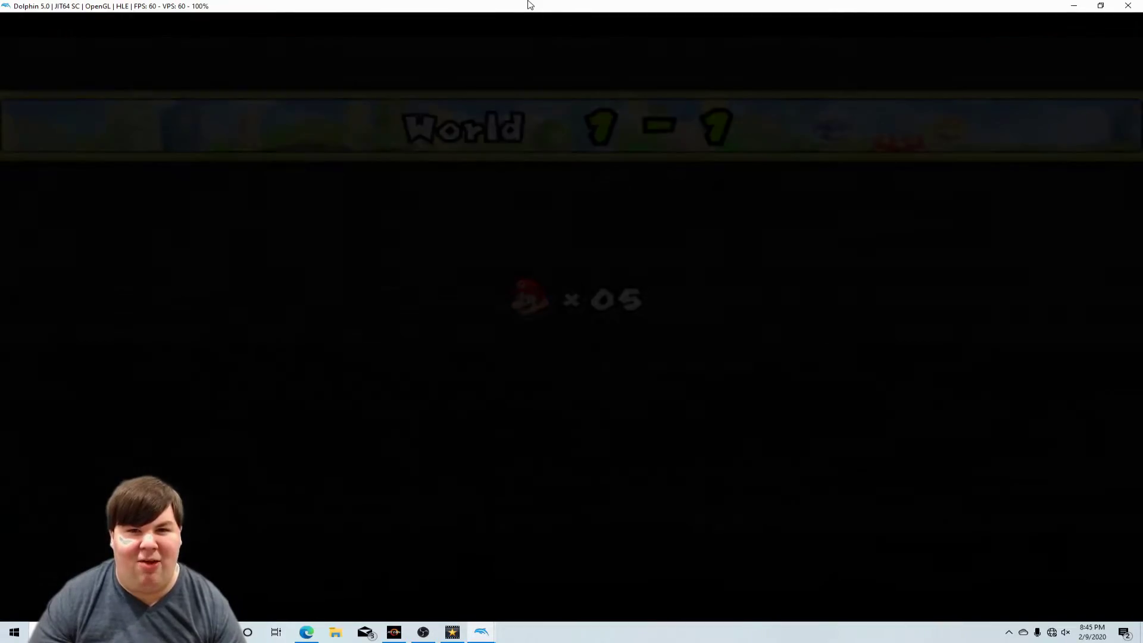
pyautogui.press('Right')
pyautogui.press('2')
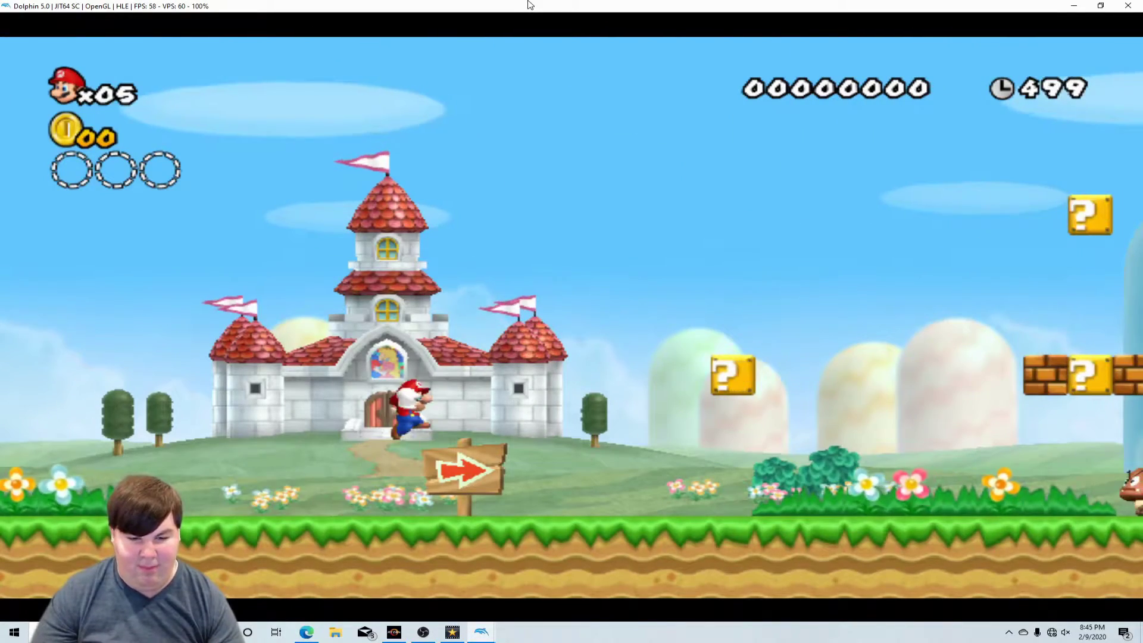
pyautogui.press('2')
pyautogui.press('2')
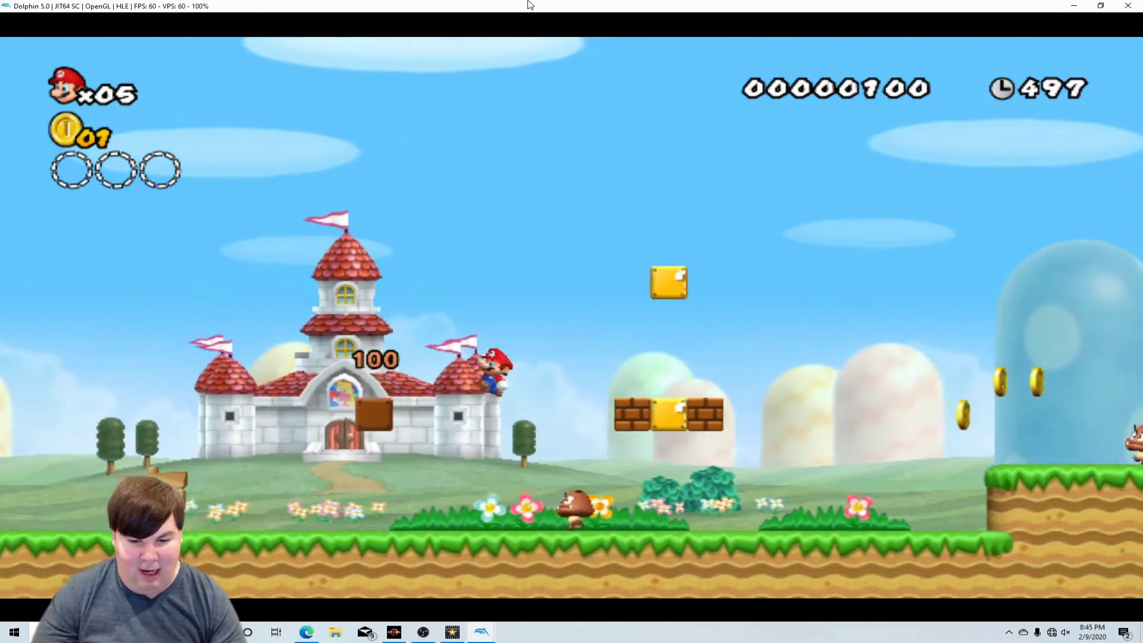
pyautogui.press('2')
pyautogui.press('2')
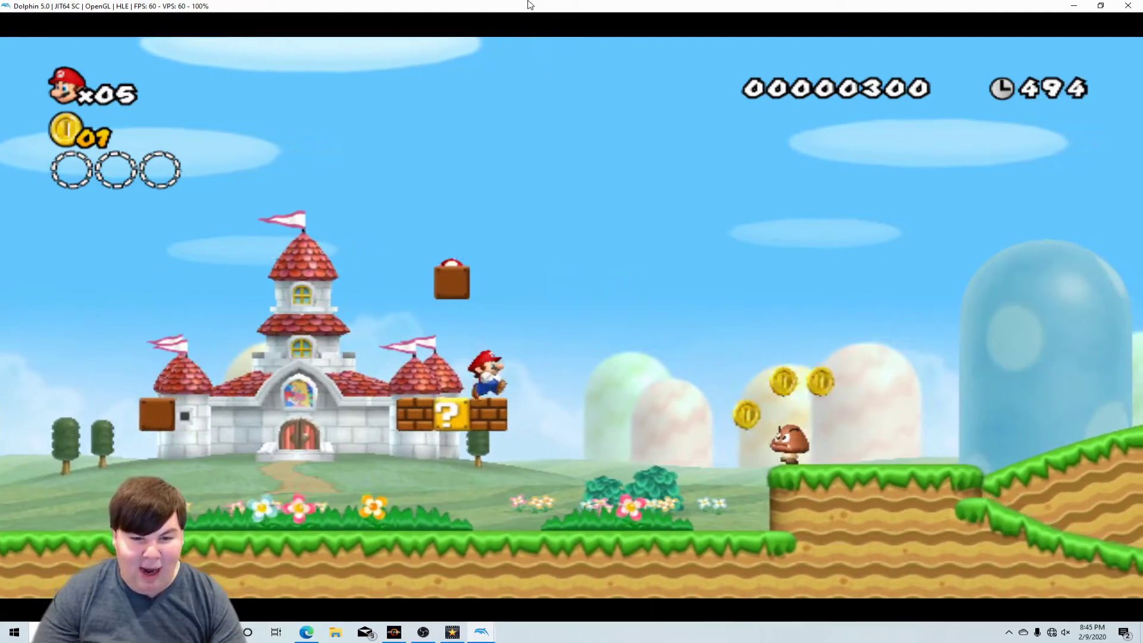
pyautogui.press('2')
pyautogui.press('2')
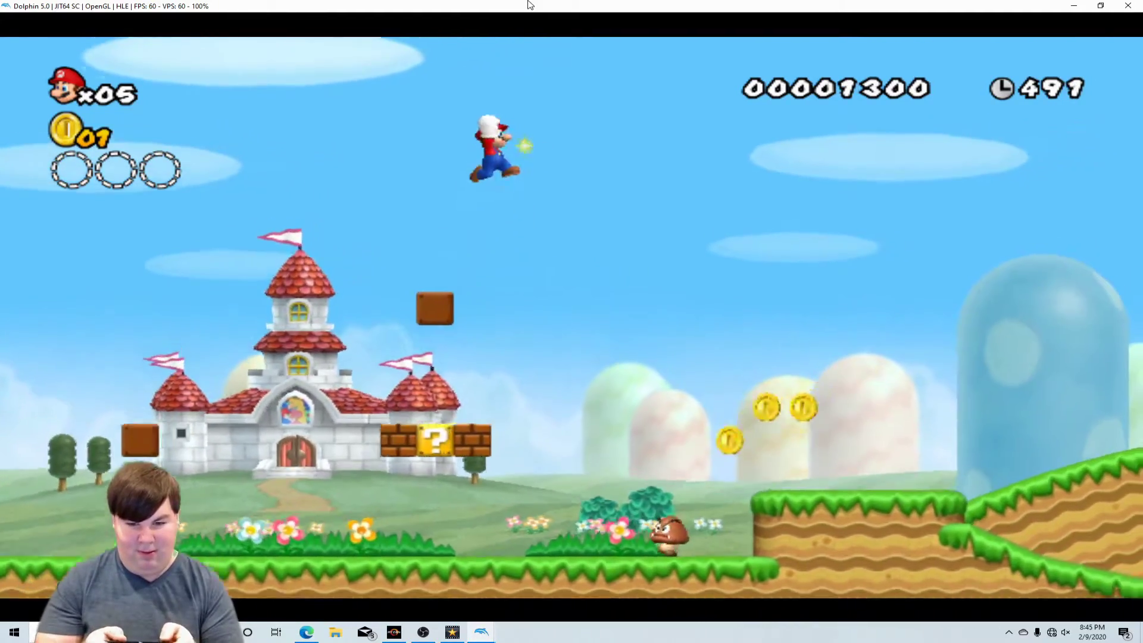
pyautogui.press('2')
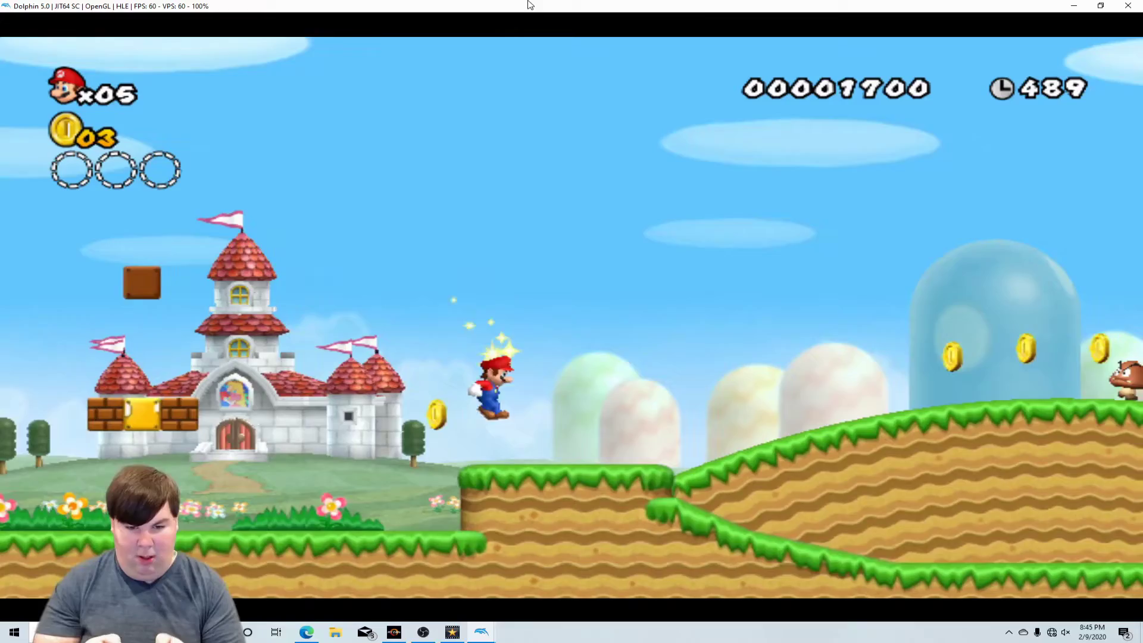
pyautogui.press('2')
pyautogui.press('2')
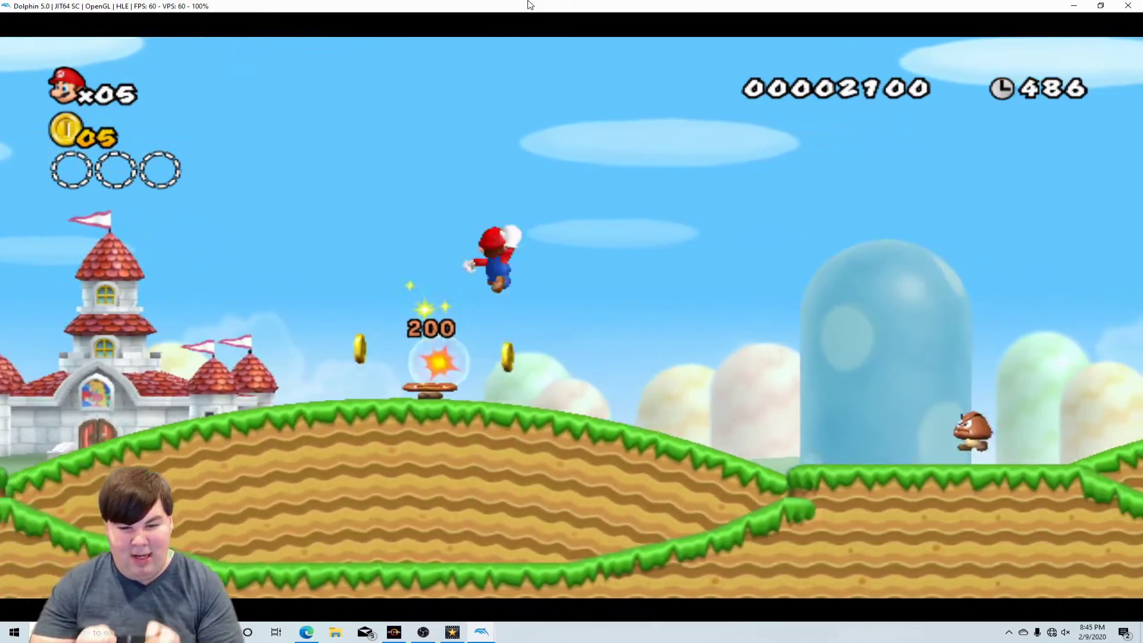
pyautogui.press('2')
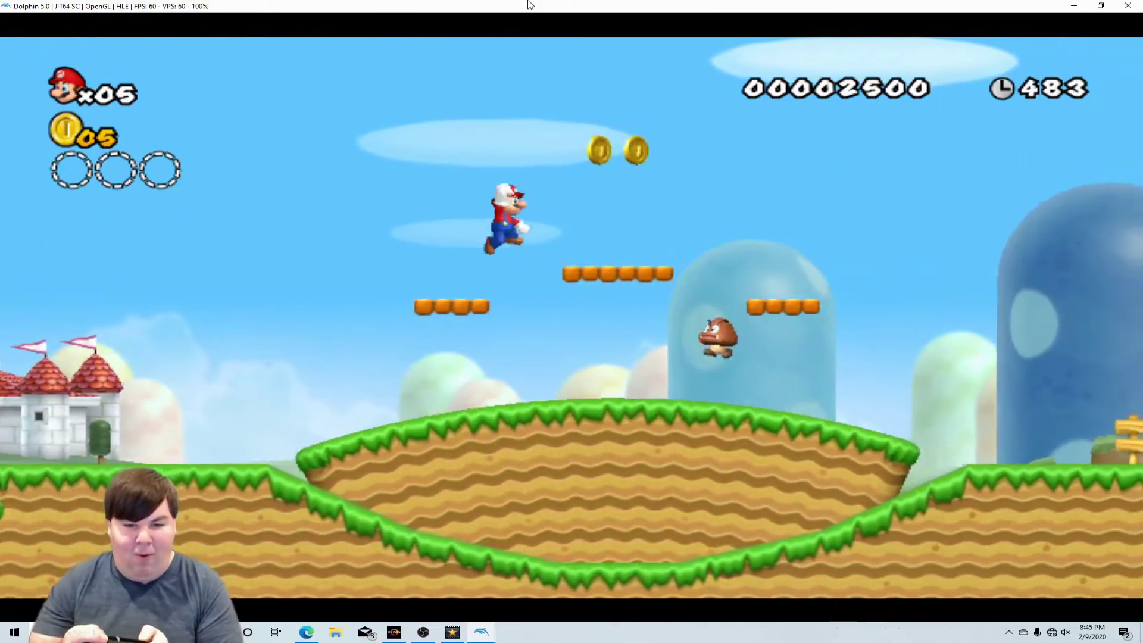
pyautogui.press('2')
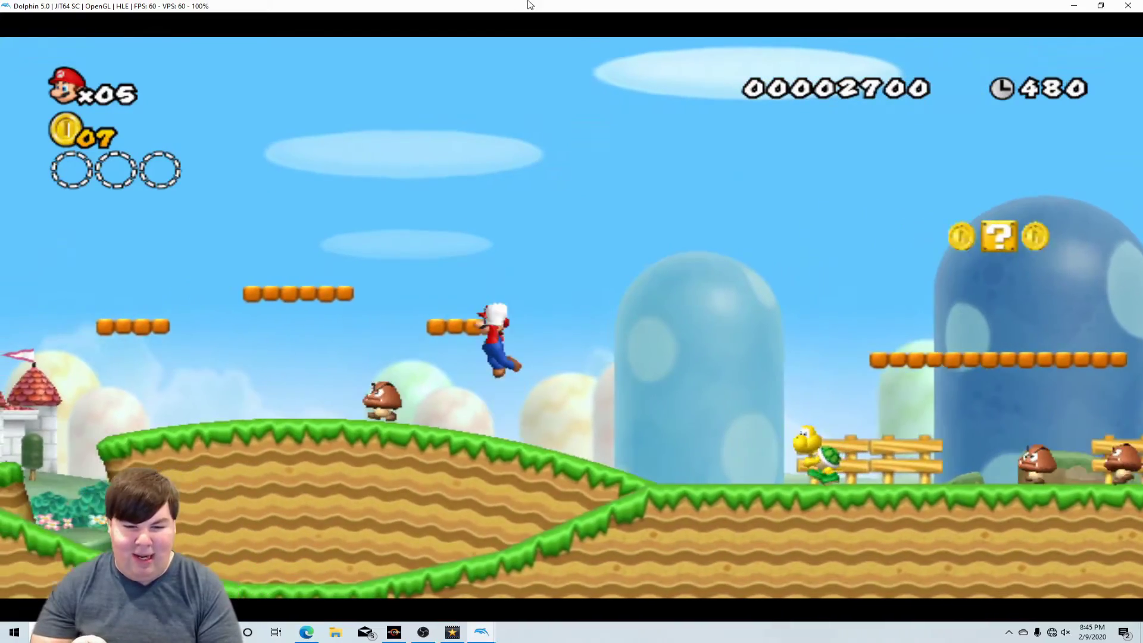
pyautogui.press('2')
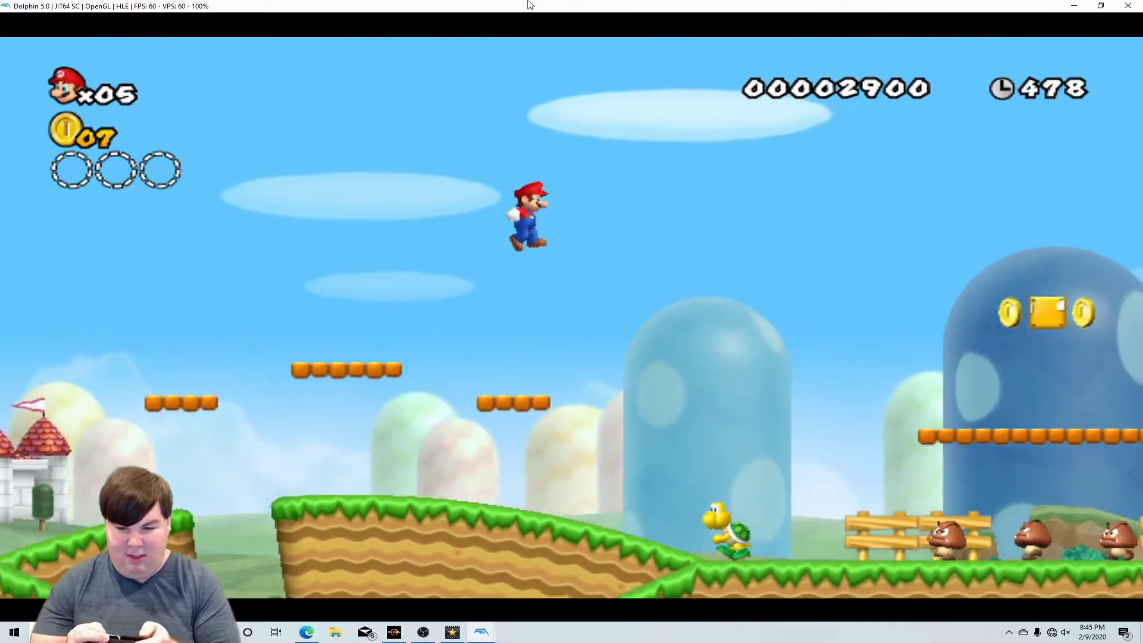
pyautogui.press('2')
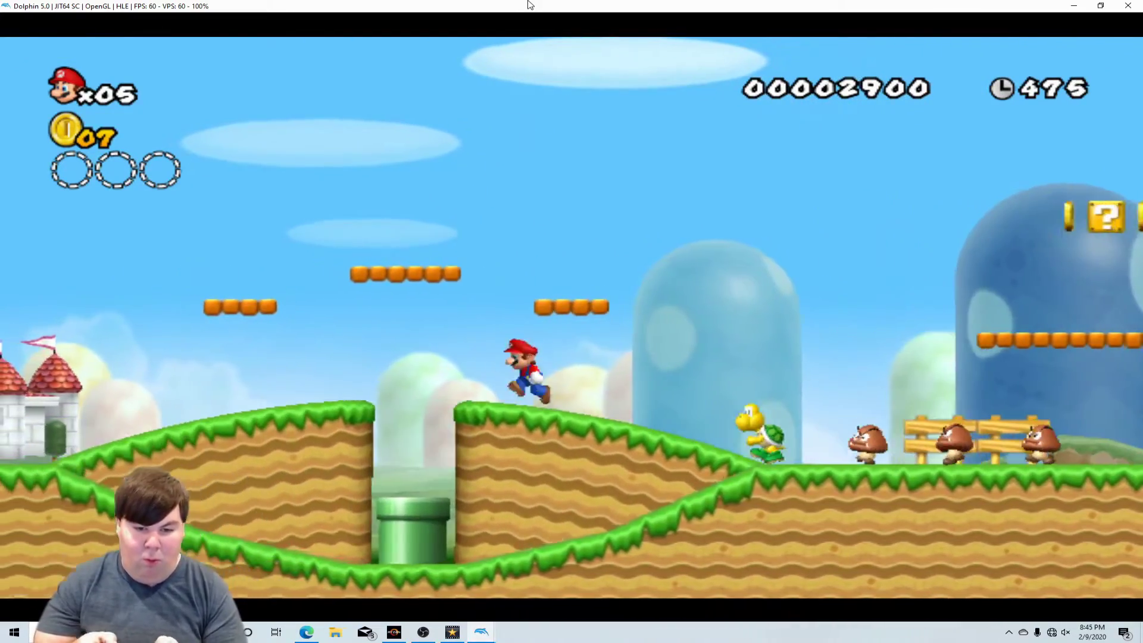
pyautogui.press('Left')
pyautogui.press('Down')
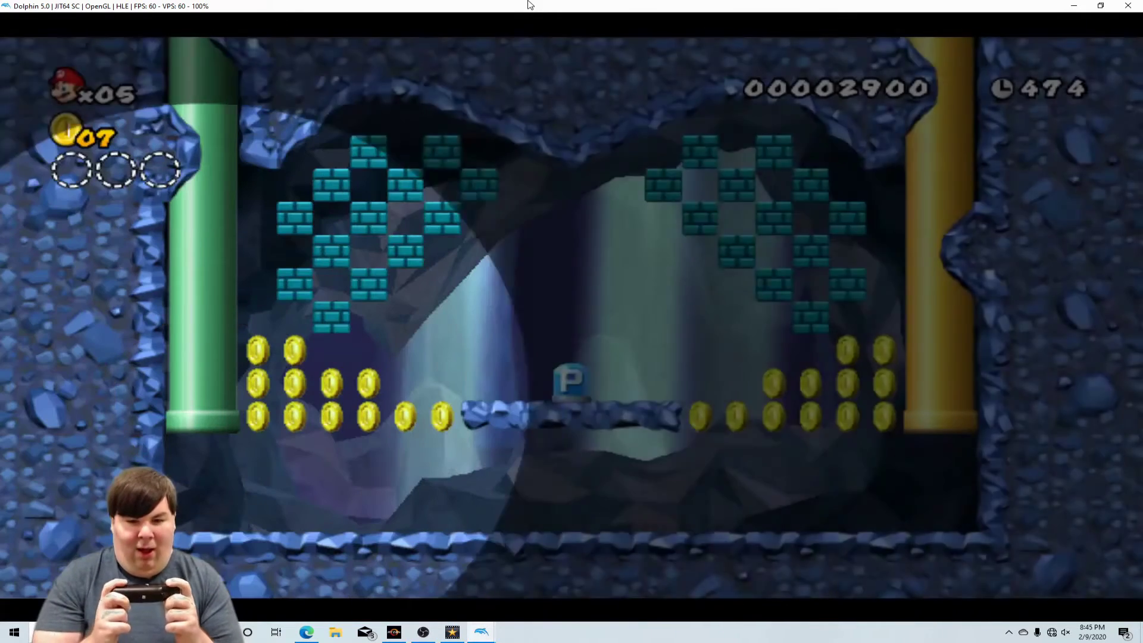
pyautogui.press('Right')
pyautogui.press('2')
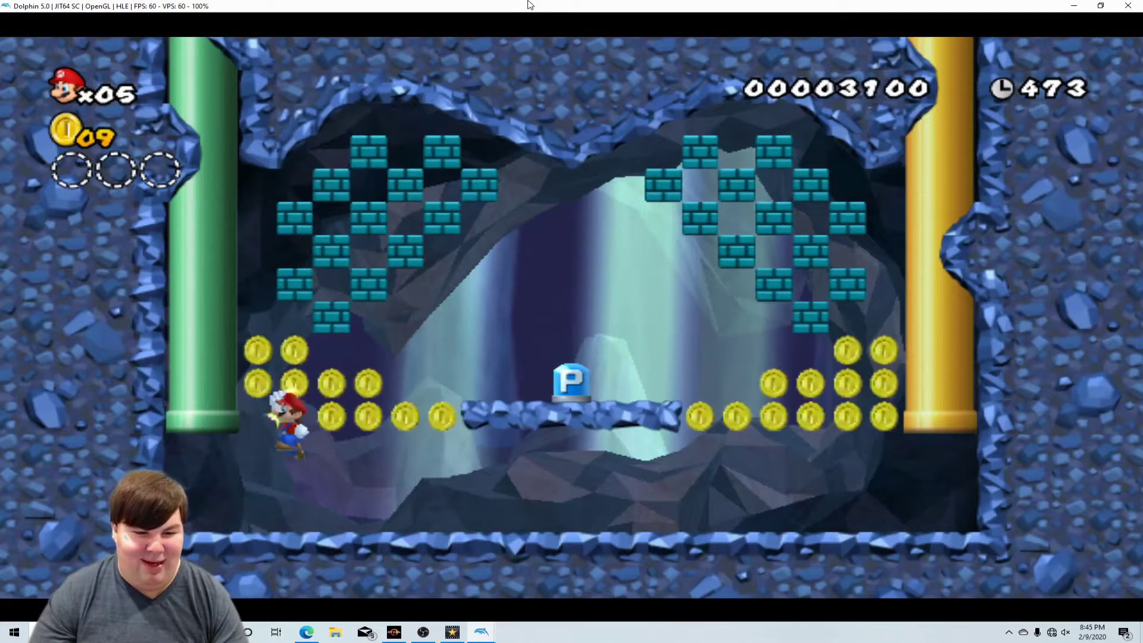
pyautogui.press('Right')
pyautogui.press('2')
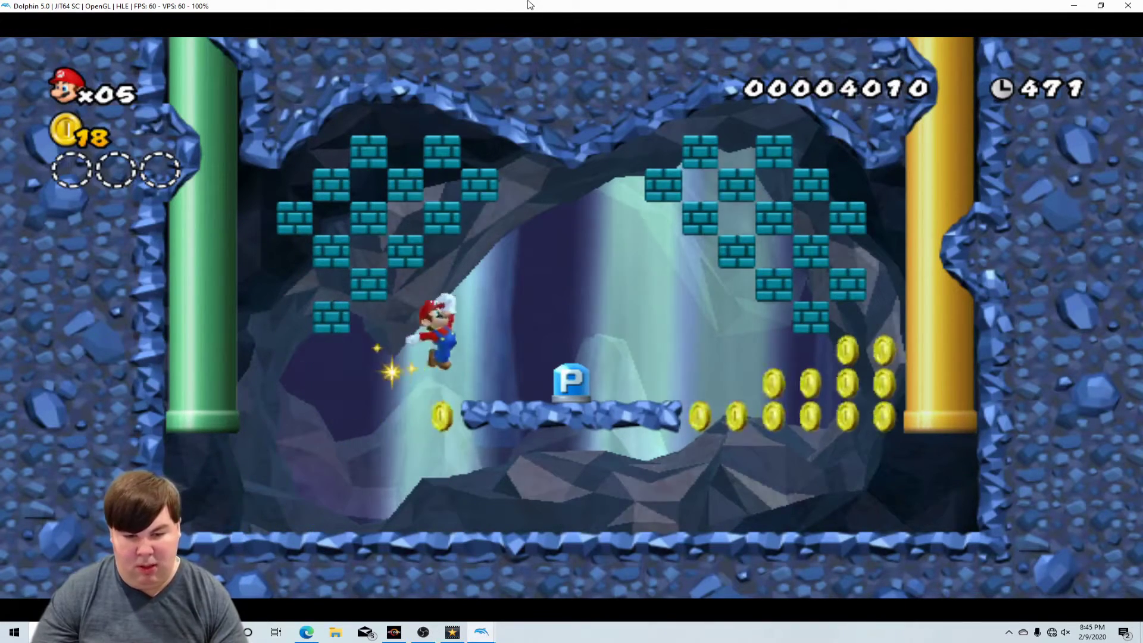
pyautogui.press('Left')
pyautogui.press('Right')
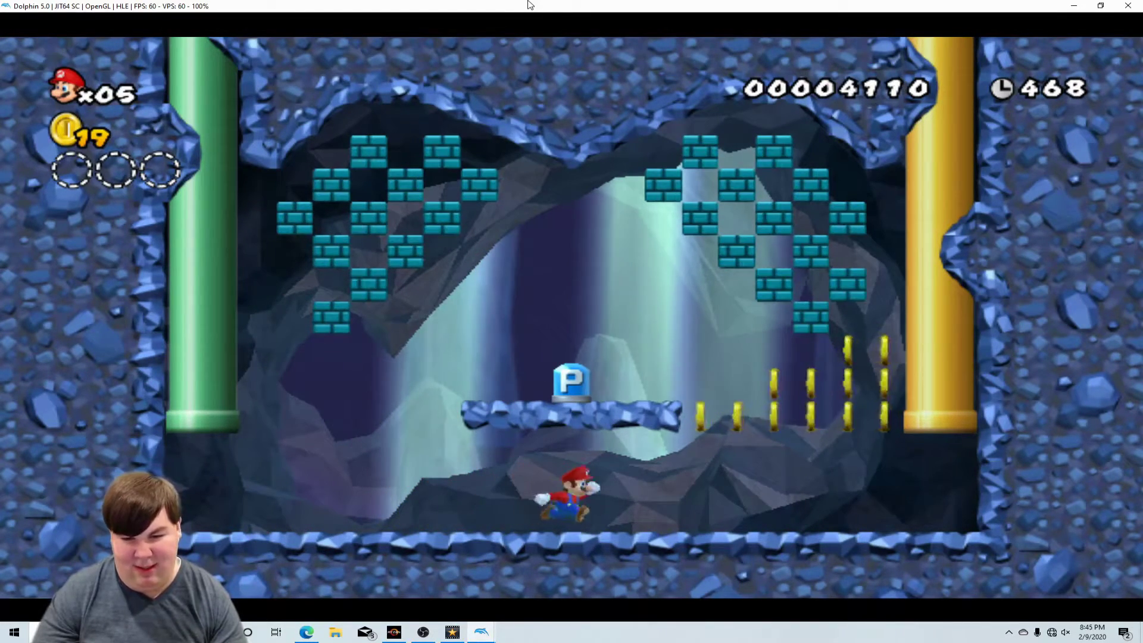
pyautogui.press('2')
pyautogui.press('2')
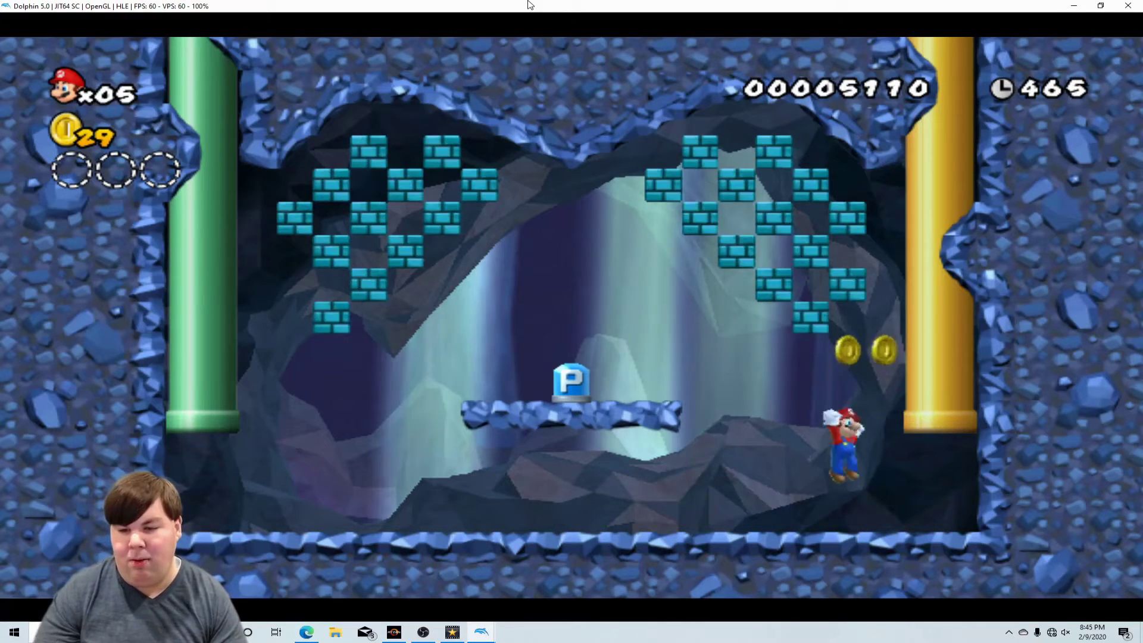
pyautogui.press('Left')
pyautogui.press('2')
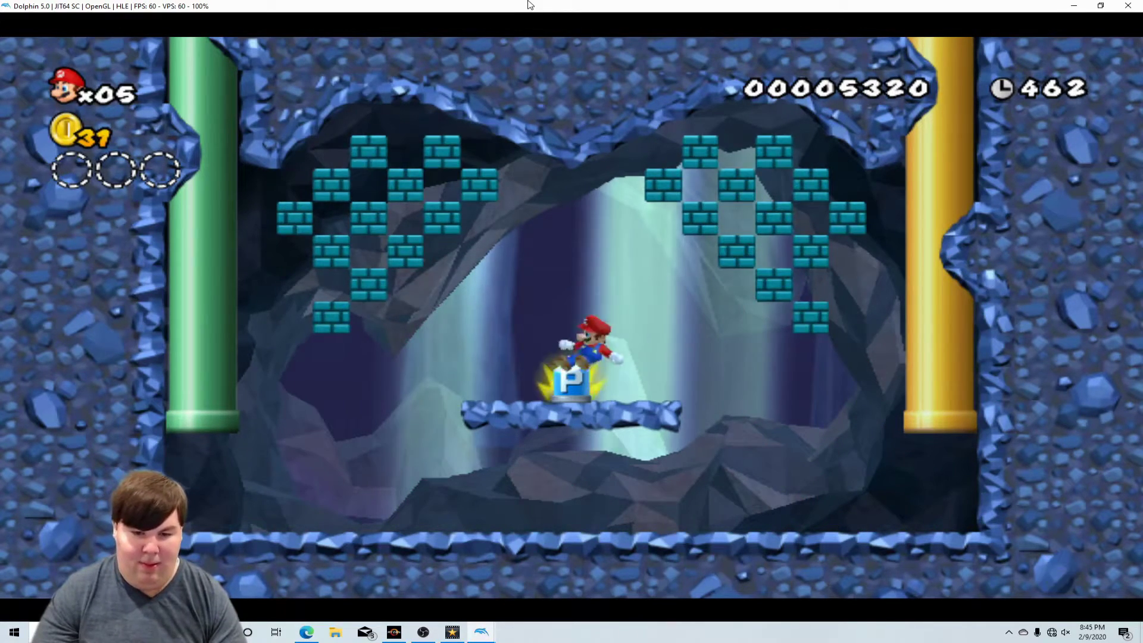
pyautogui.press('Right')
pyautogui.press('2')
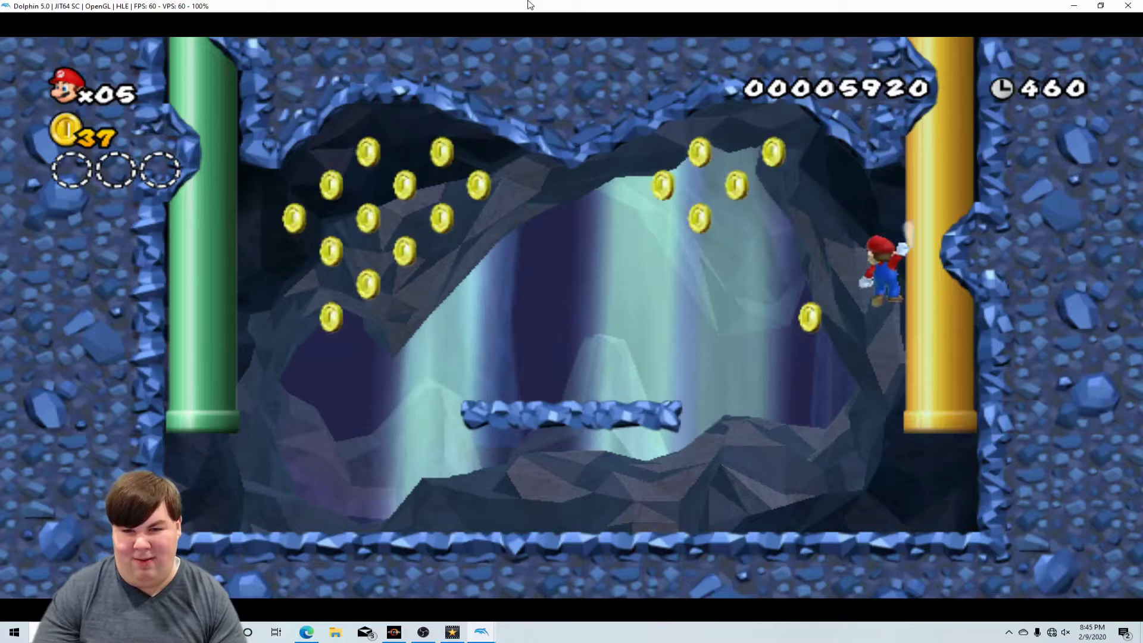
pyautogui.press('2')
pyautogui.press('Left')
pyautogui.press('2')
pyautogui.press('Left')
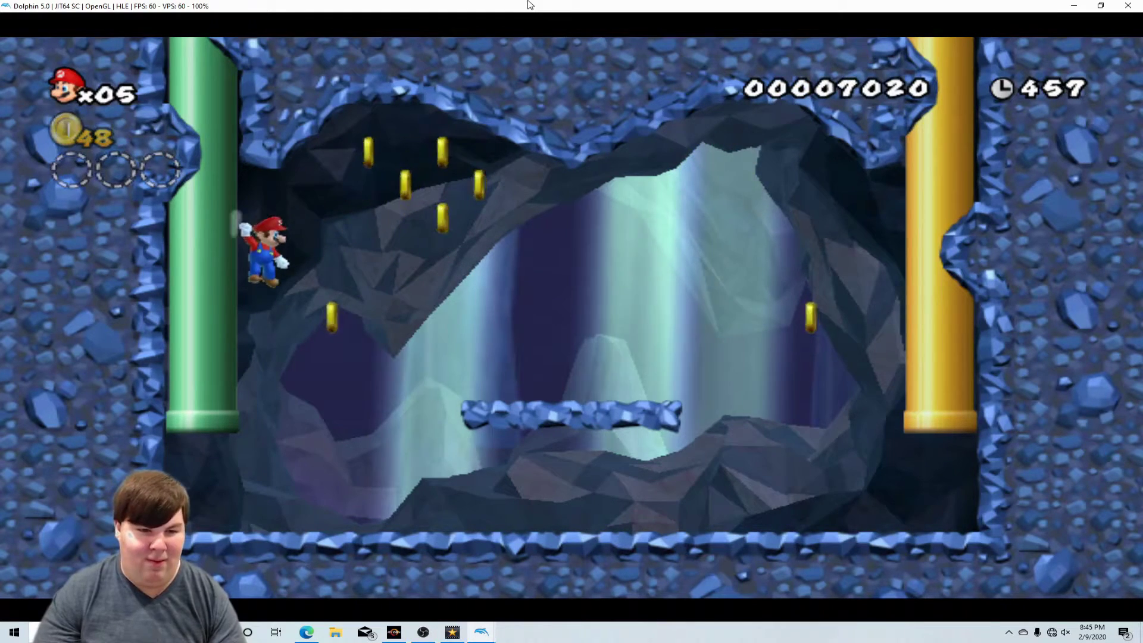